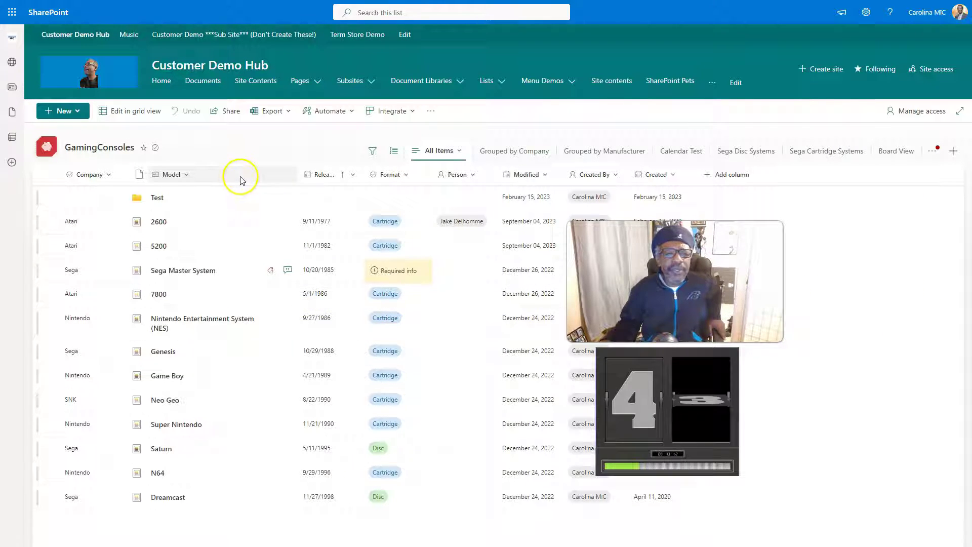
Browse the new-column types, then dismiss the panel without creating a column.
click(299, 188)
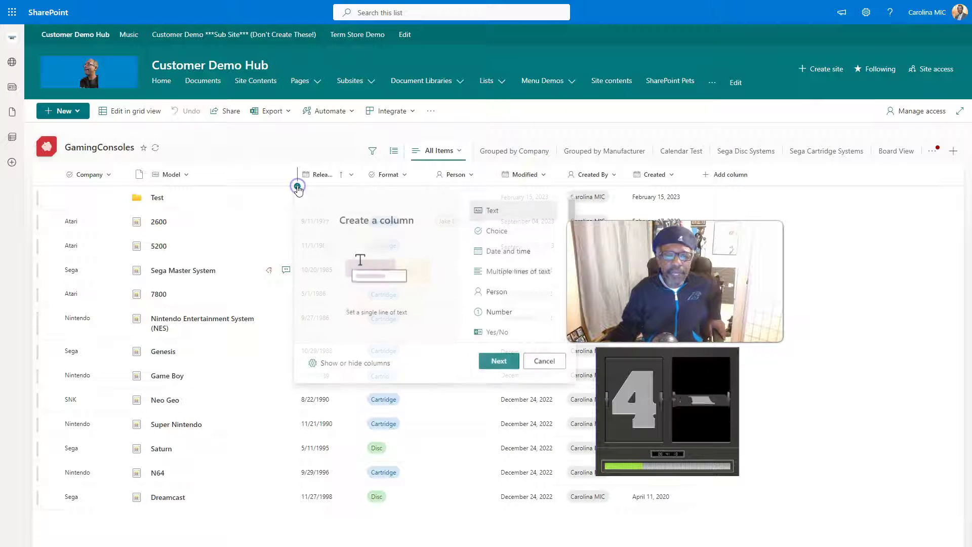
scroll(521, 321, down, 3)
scroll(521, 320, down, 1)
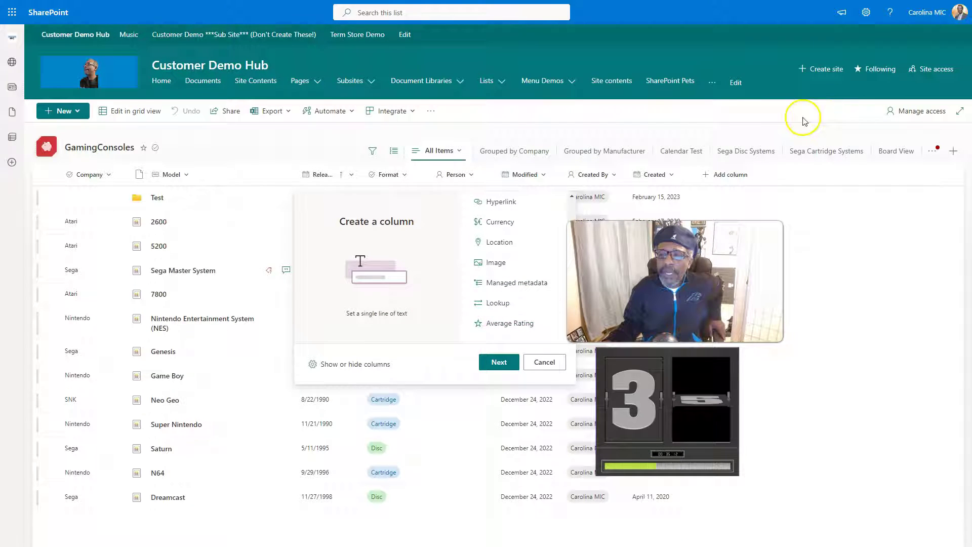
click(852, 126)
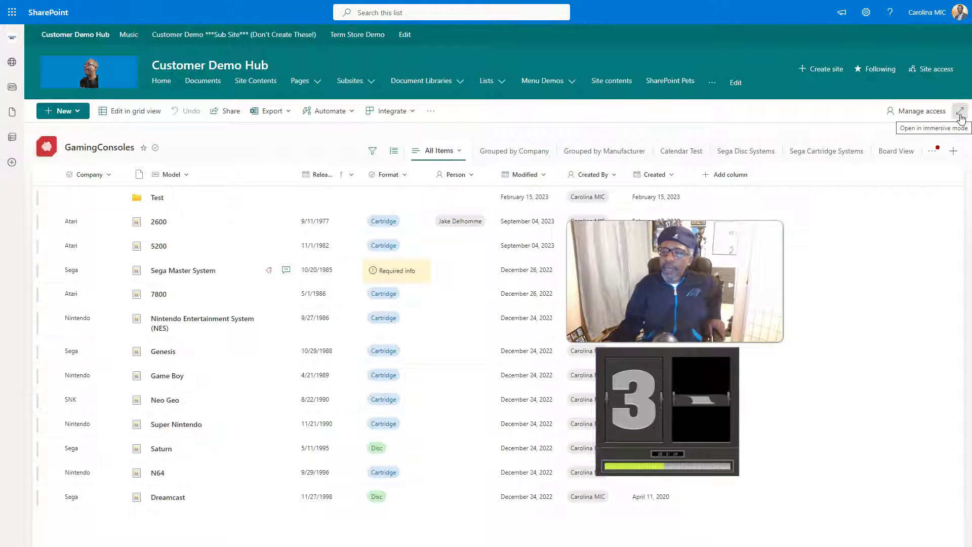
View the list in full-screen immersive mode, return to the site, and explore the top-right menus.
click(961, 112)
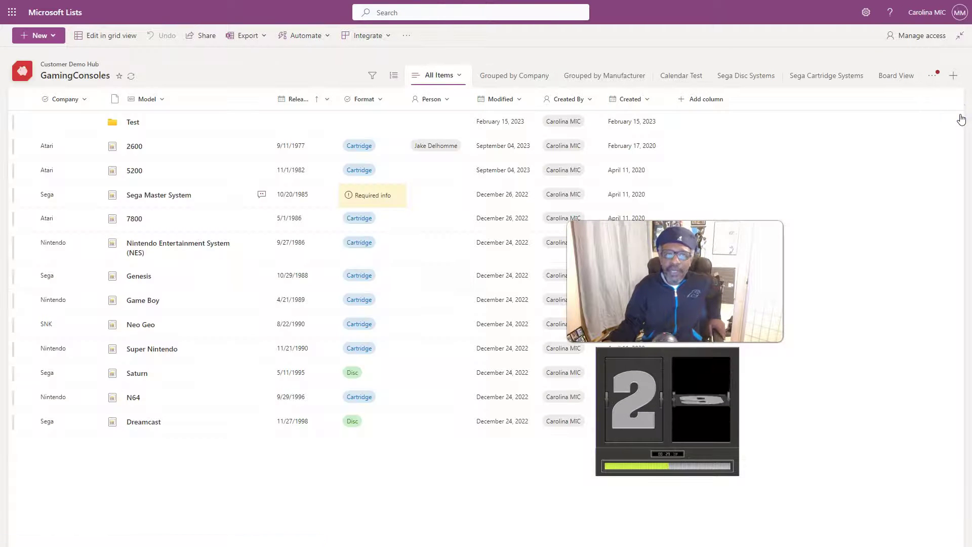
click(56, 14)
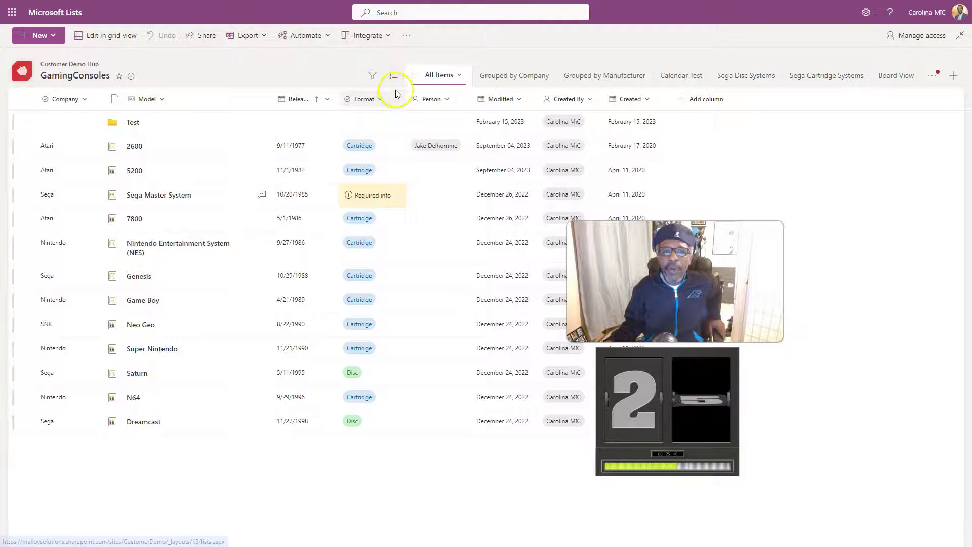
click(962, 38)
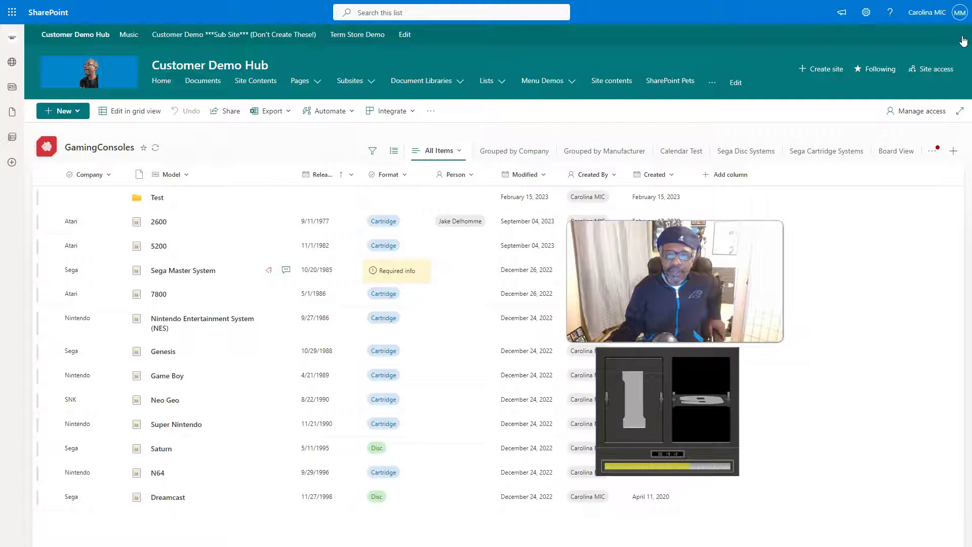
click(951, 55)
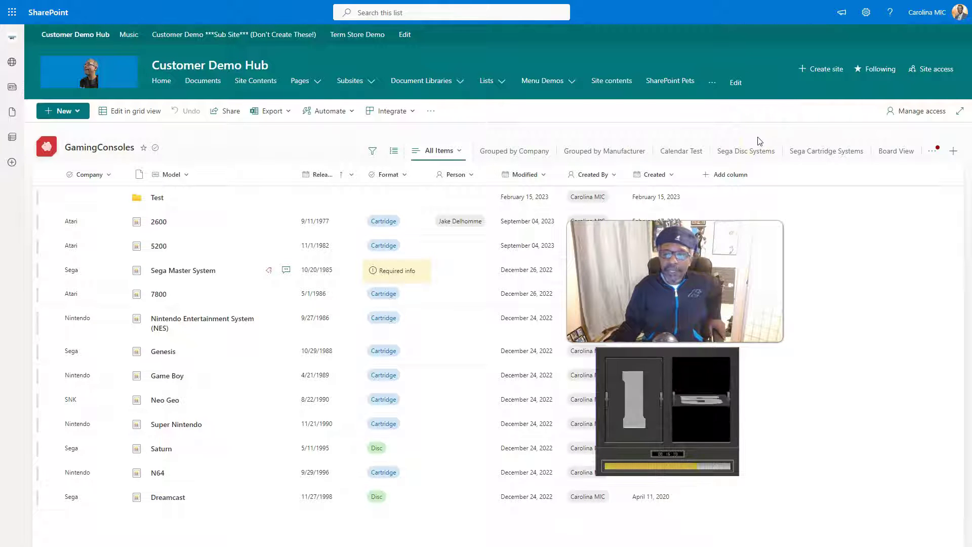
click(930, 109)
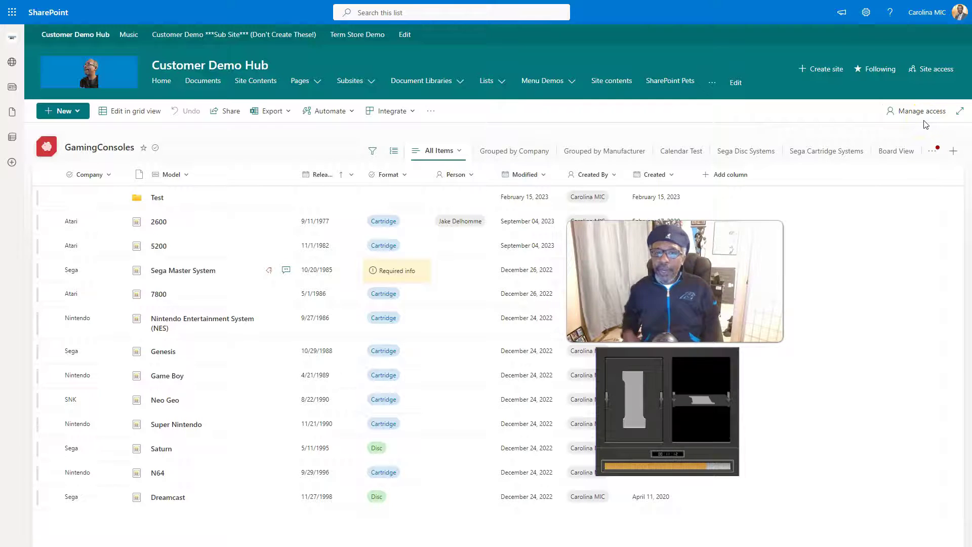
click(930, 124)
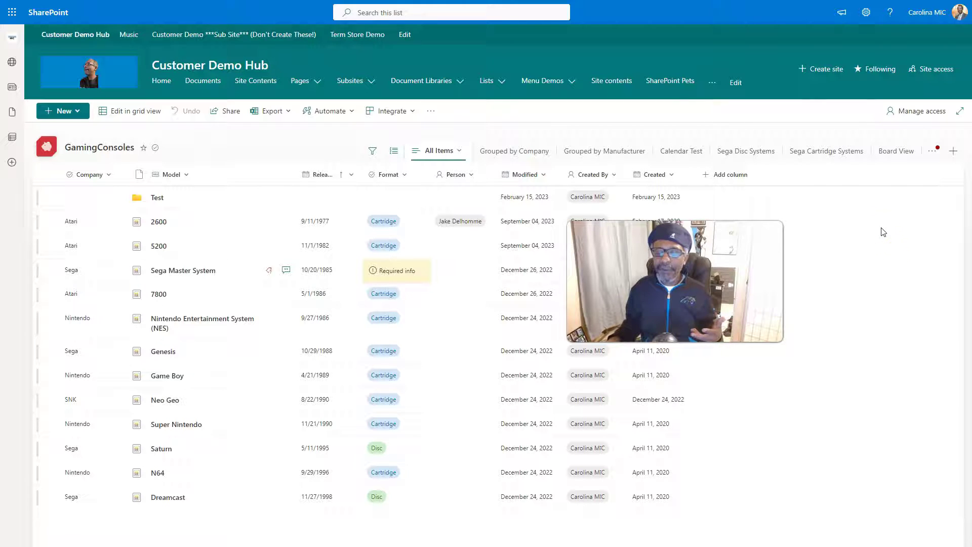
click(890, 239)
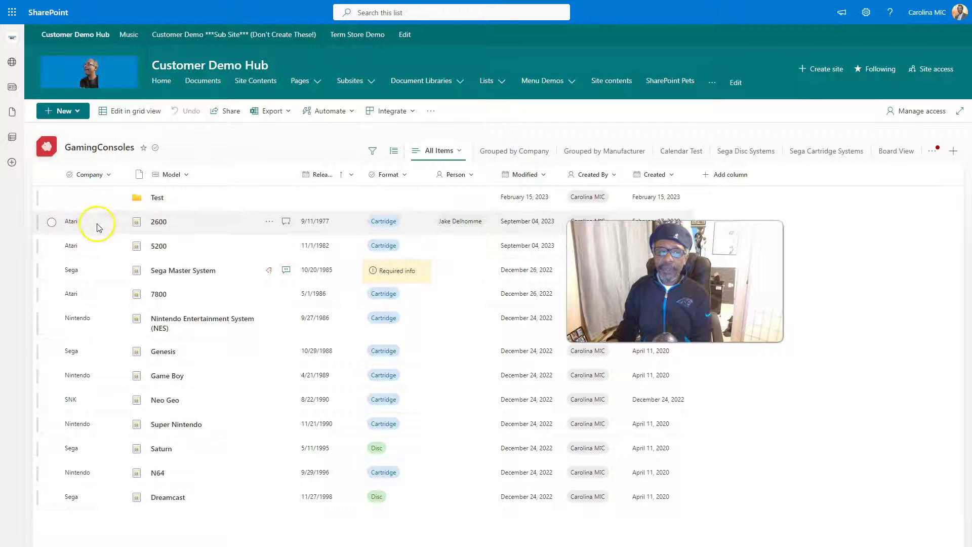
Select and then deselect the 2600 row.
click(51, 222)
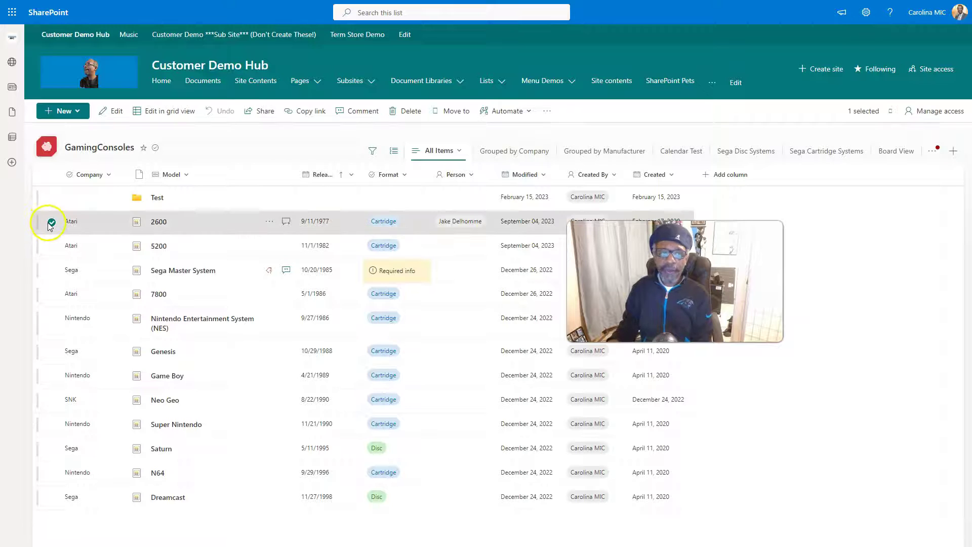
click(49, 223)
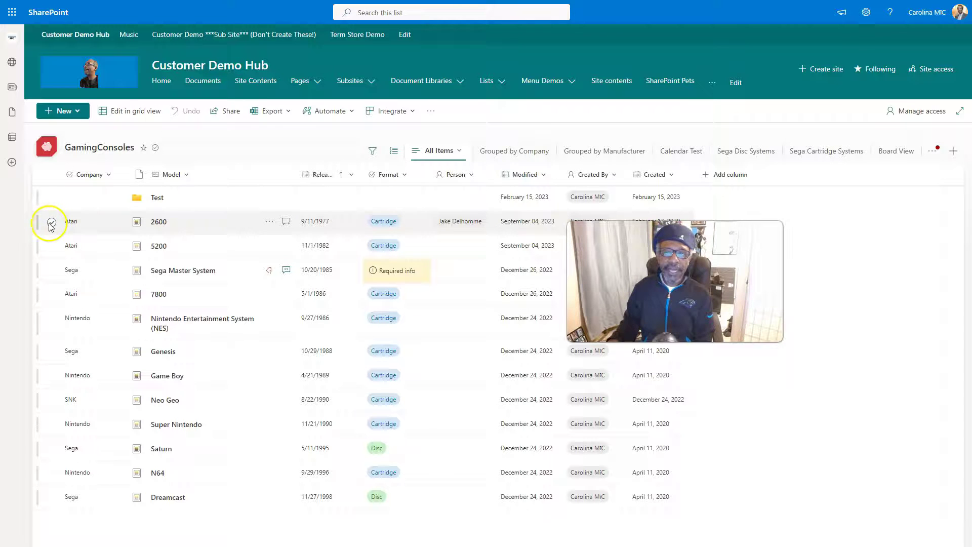
click(51, 222)
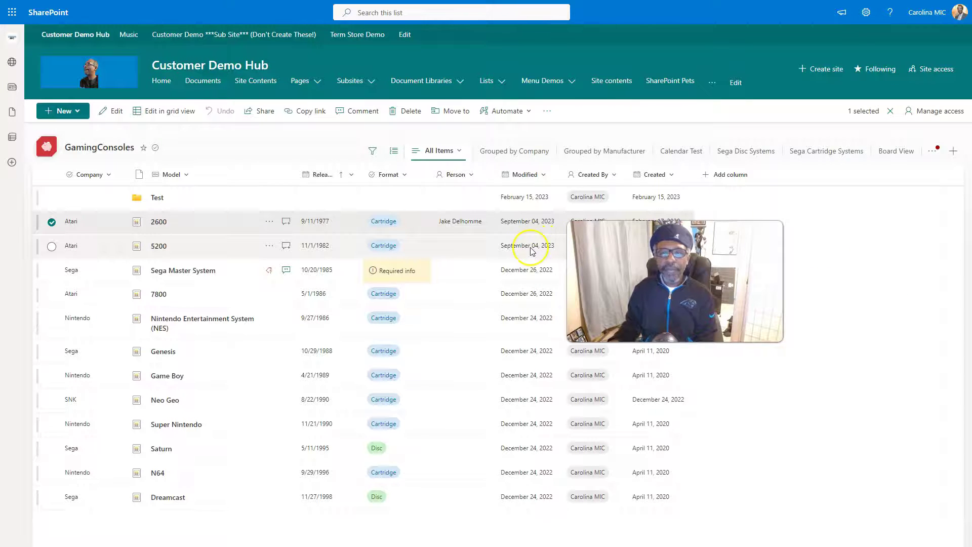
click(52, 223)
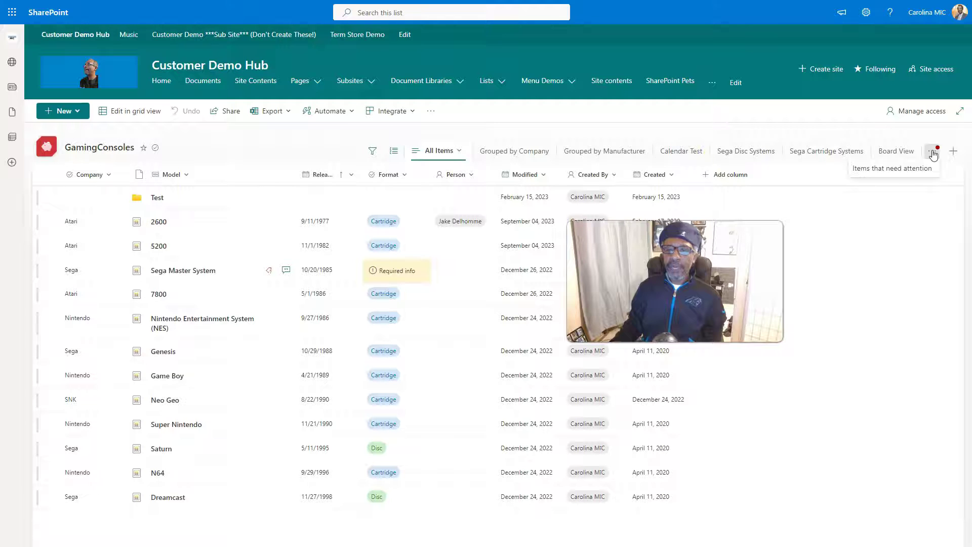
Cancel a new view, look at the Grouped by Company view's options, and return to All Items.
click(954, 152)
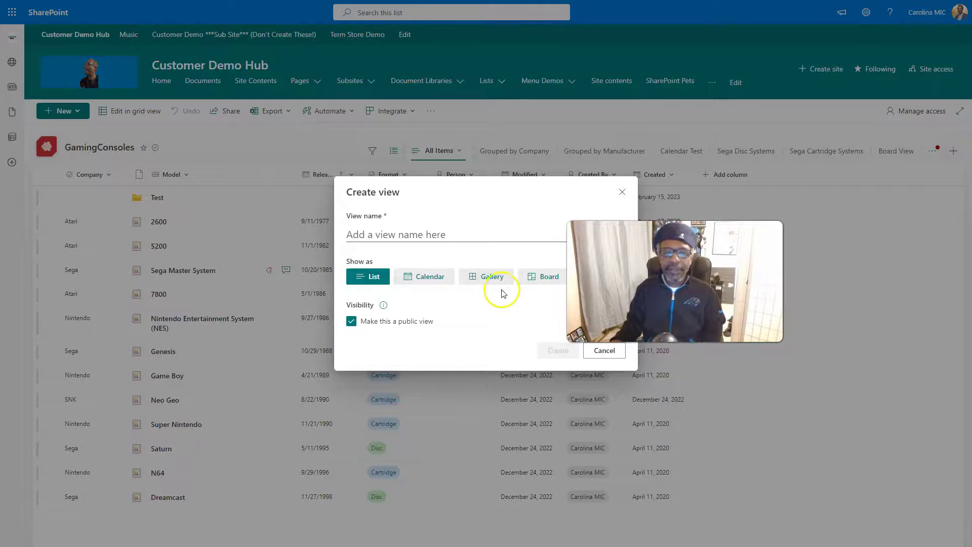
key(Escape)
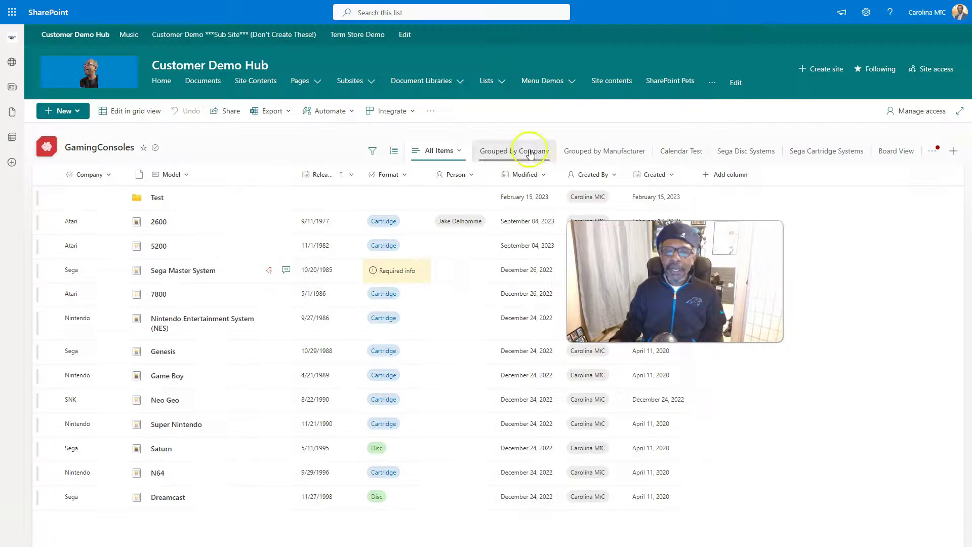
click(457, 152)
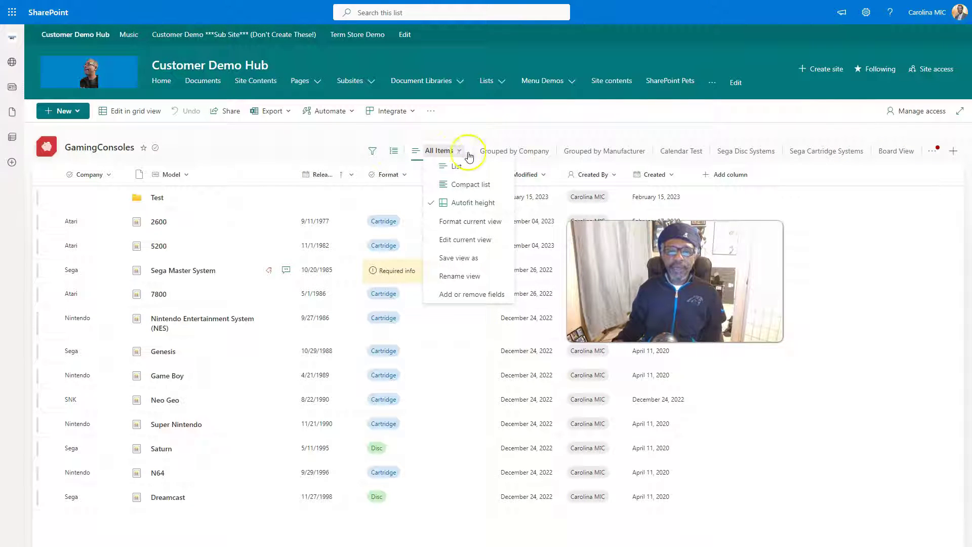
click(532, 155)
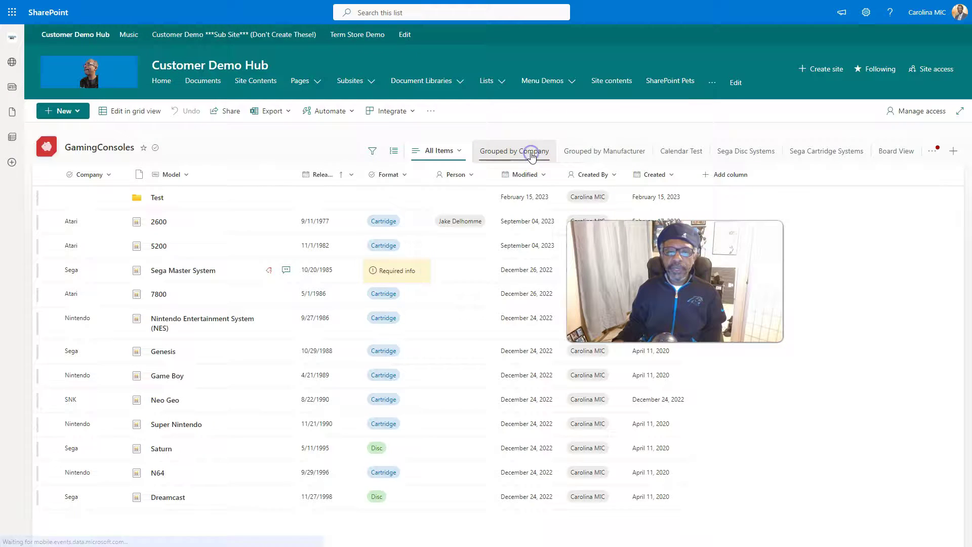
click(544, 152)
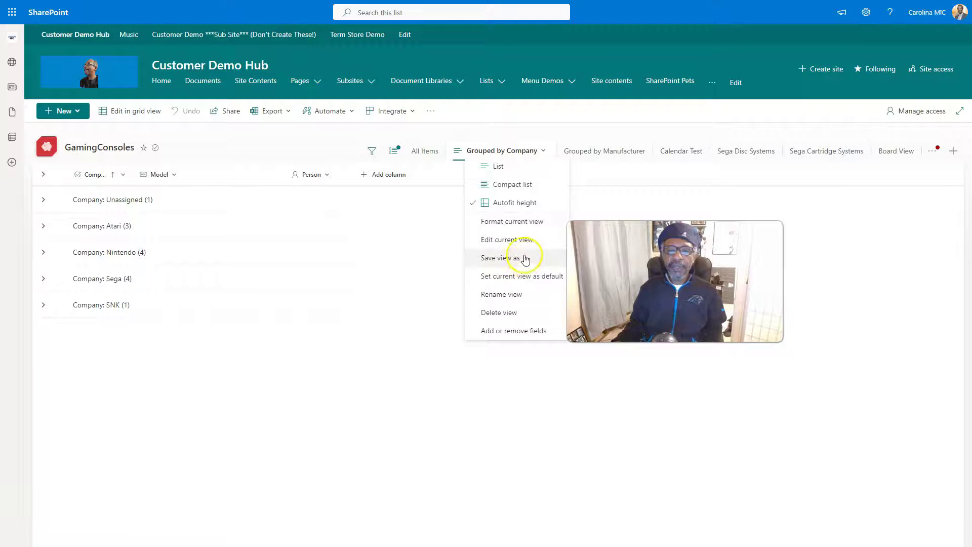
click(394, 130)
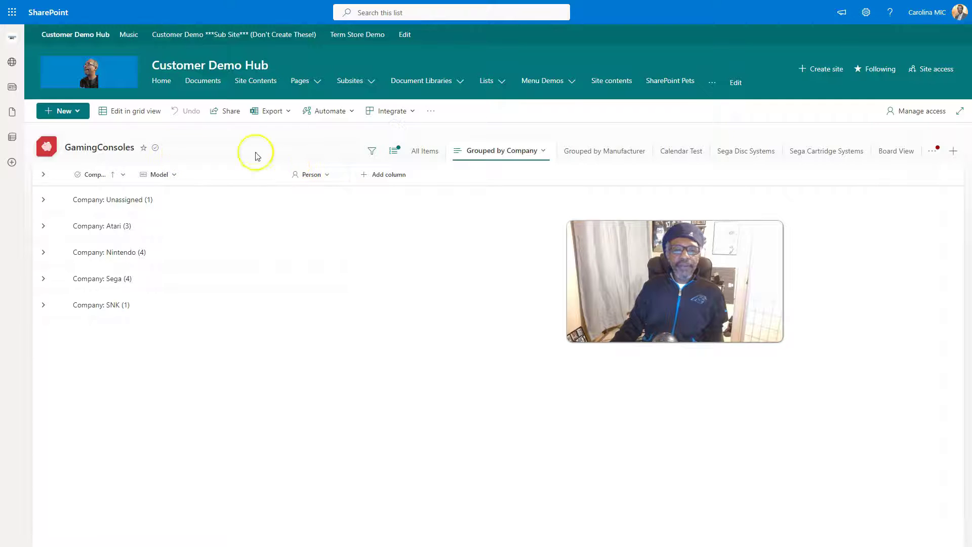
click(418, 153)
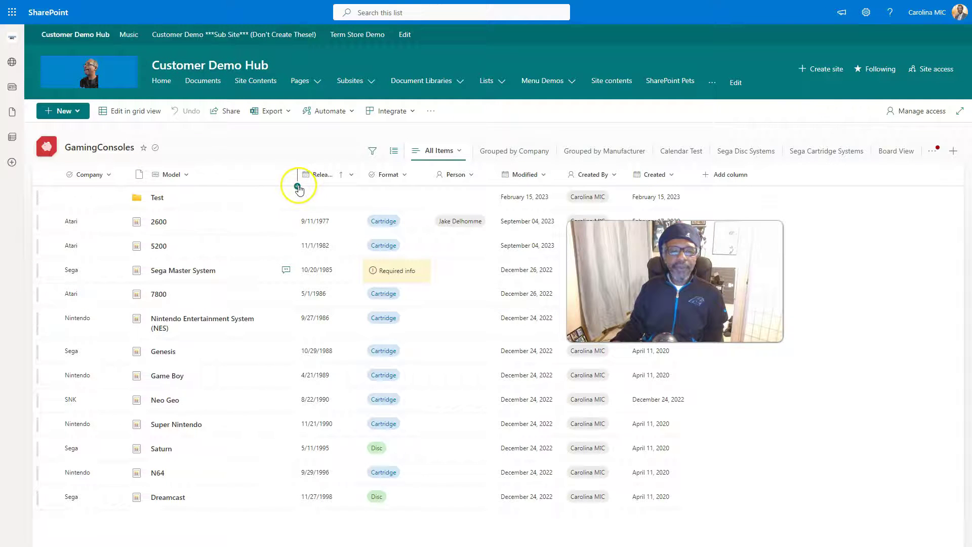
Create an Average Rating column after Model, which fails with a couldn't-add error.
click(298, 187)
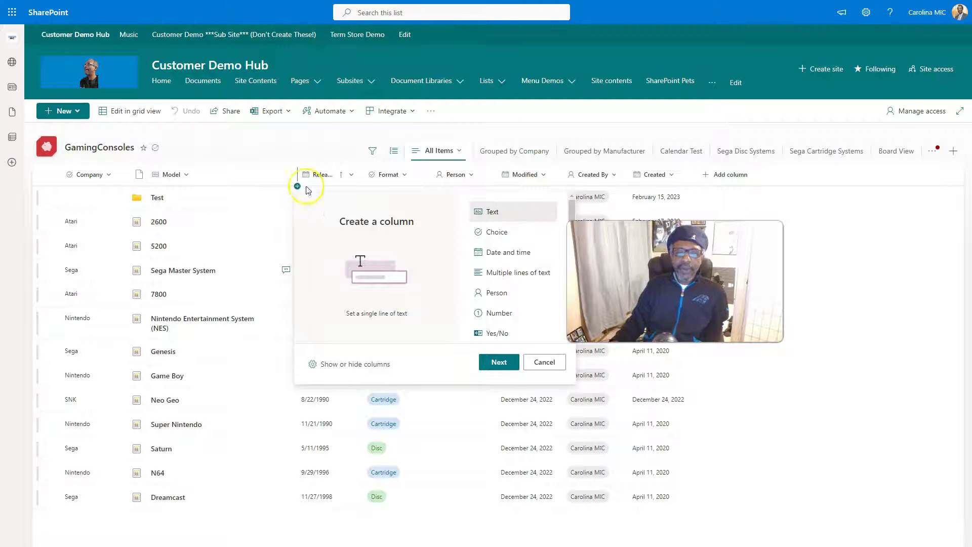
scroll(471, 274, down, 3)
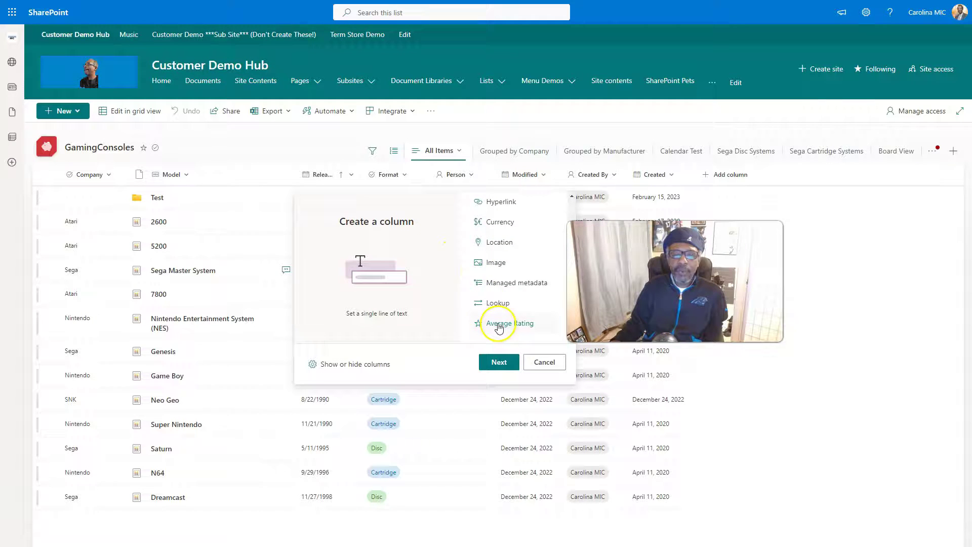
click(499, 323)
click(498, 361)
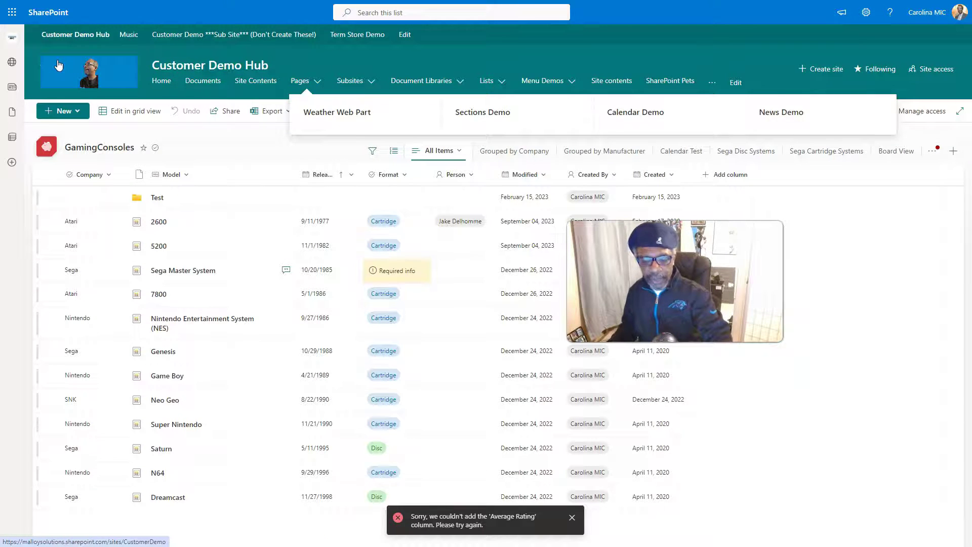
click(261, 136)
click(322, 163)
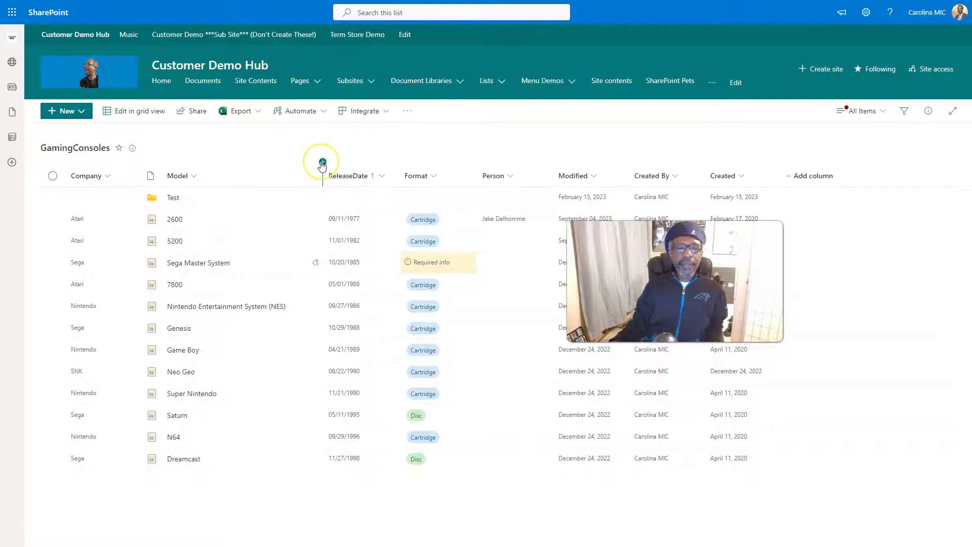
click(315, 161)
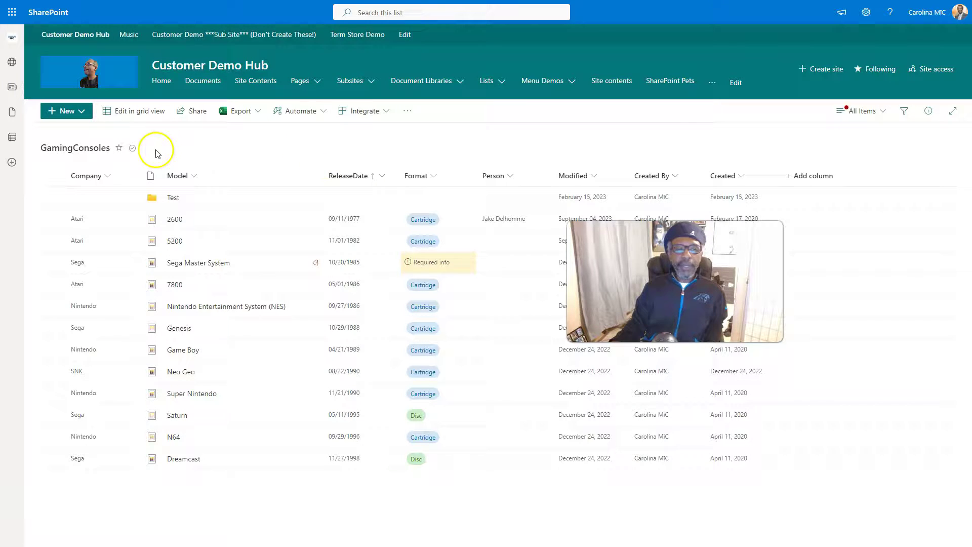
click(876, 114)
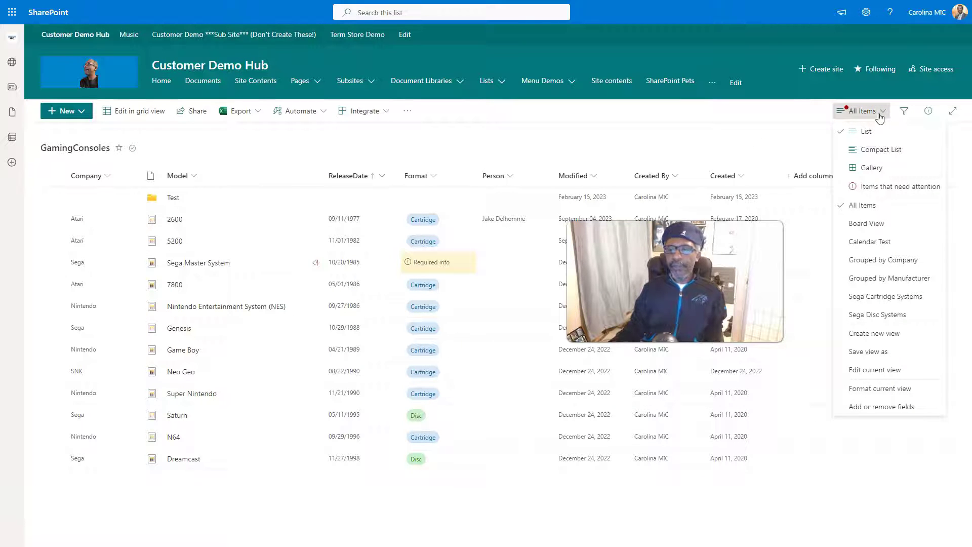
click(887, 133)
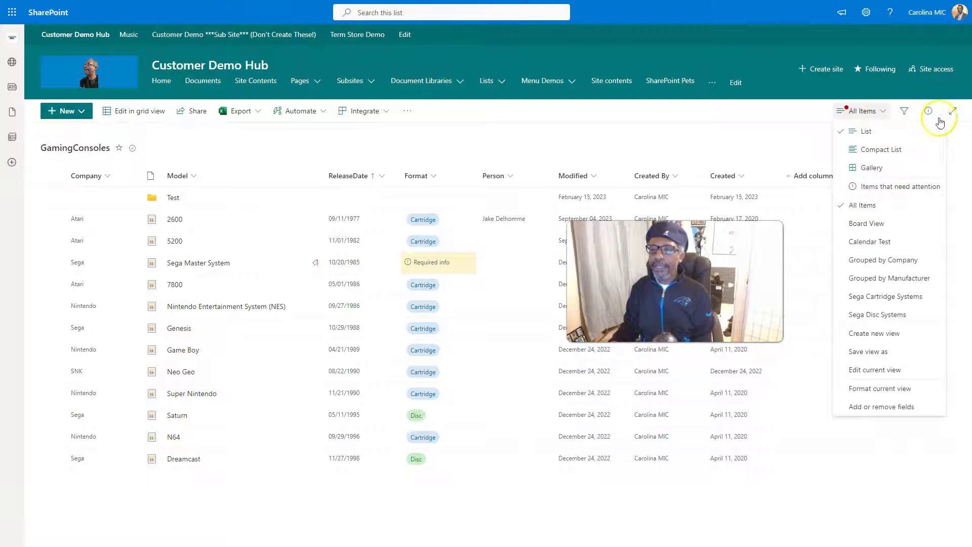
click(949, 111)
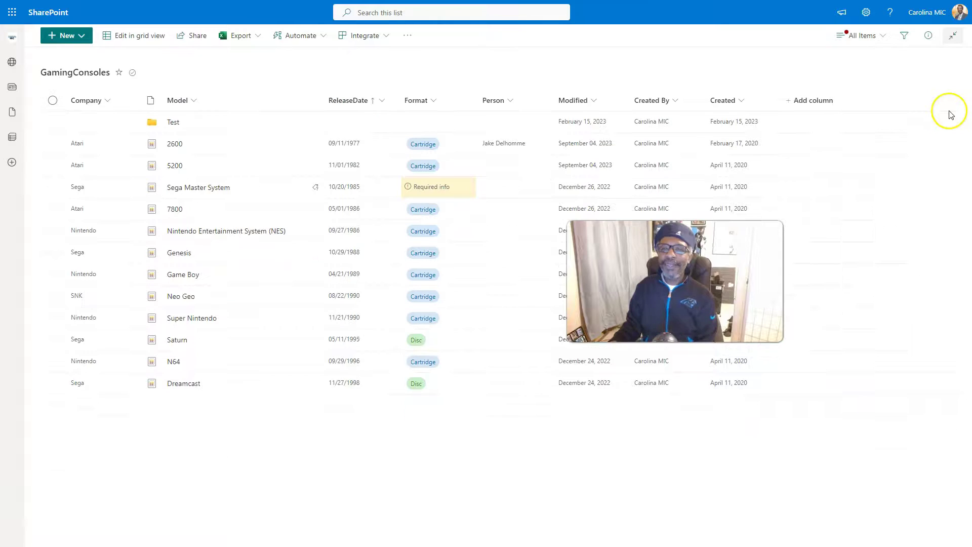
click(952, 39)
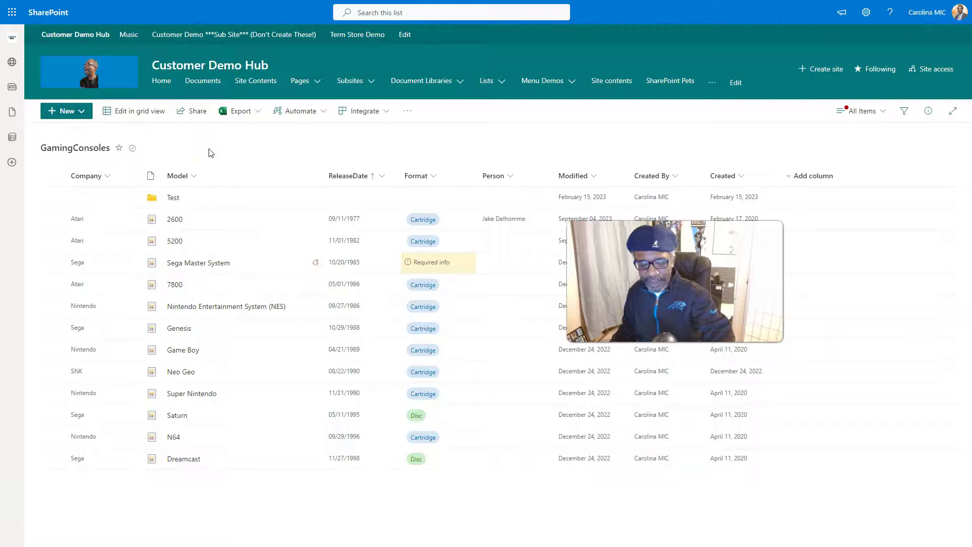
key(F5)
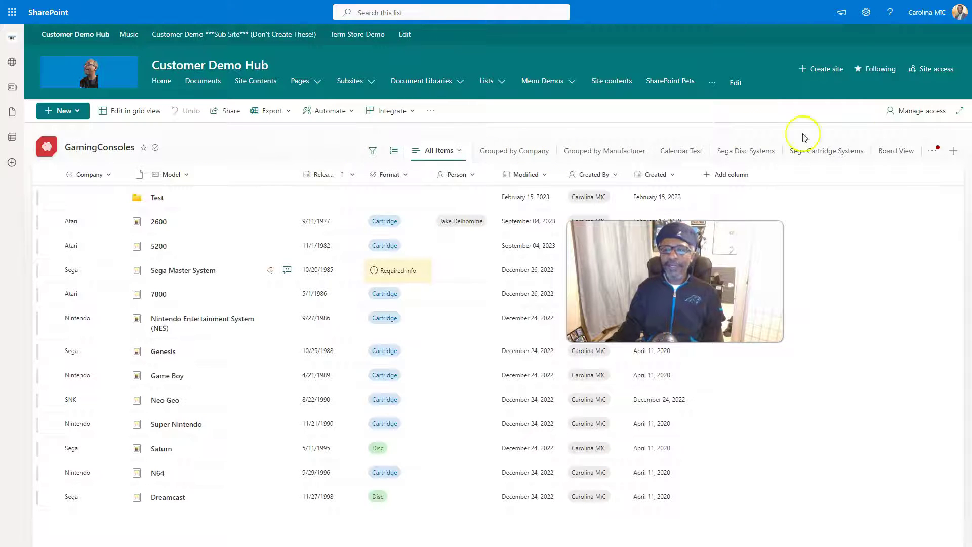
Refresh the list, retry creating the Average Rating column after Model, and reload after it fails.
click(962, 112)
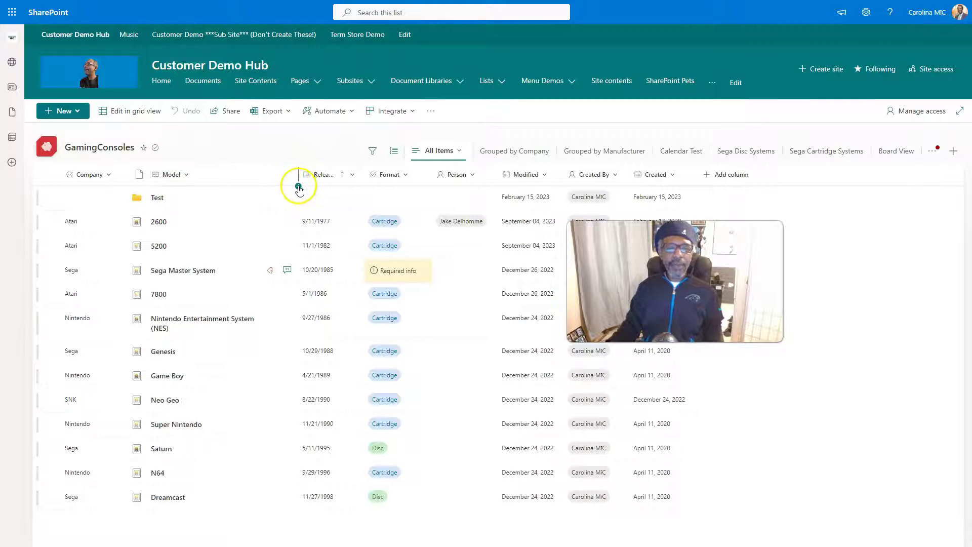
click(299, 187)
scroll(499, 281, down, 3)
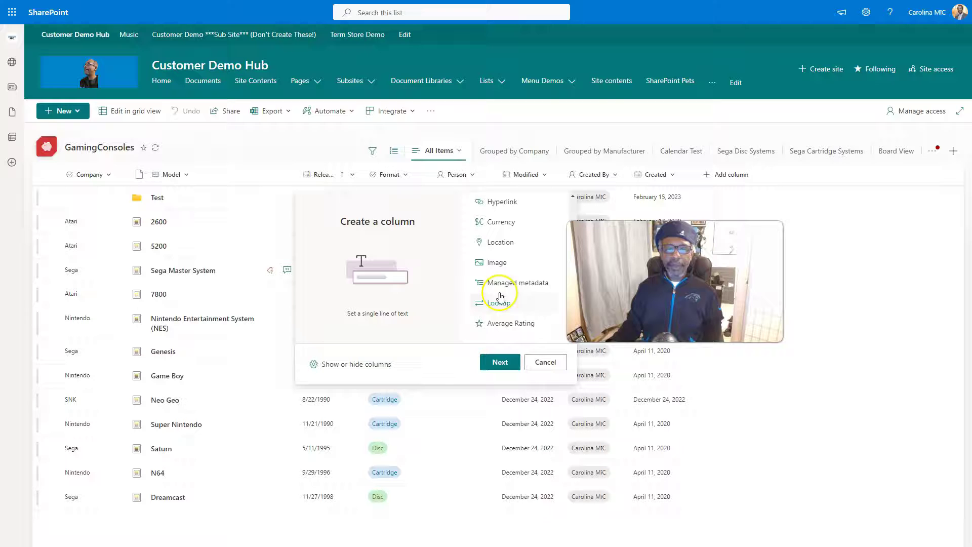
click(499, 325)
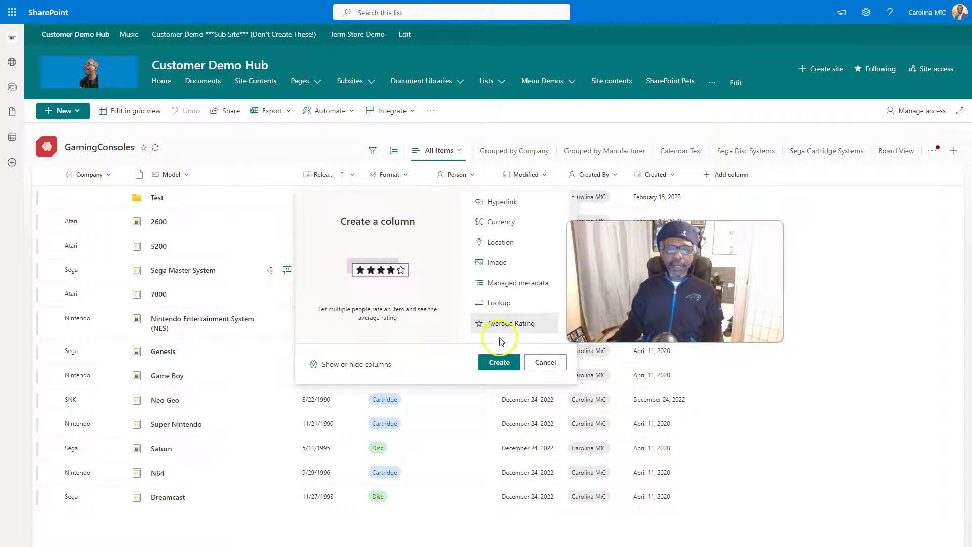
click(496, 362)
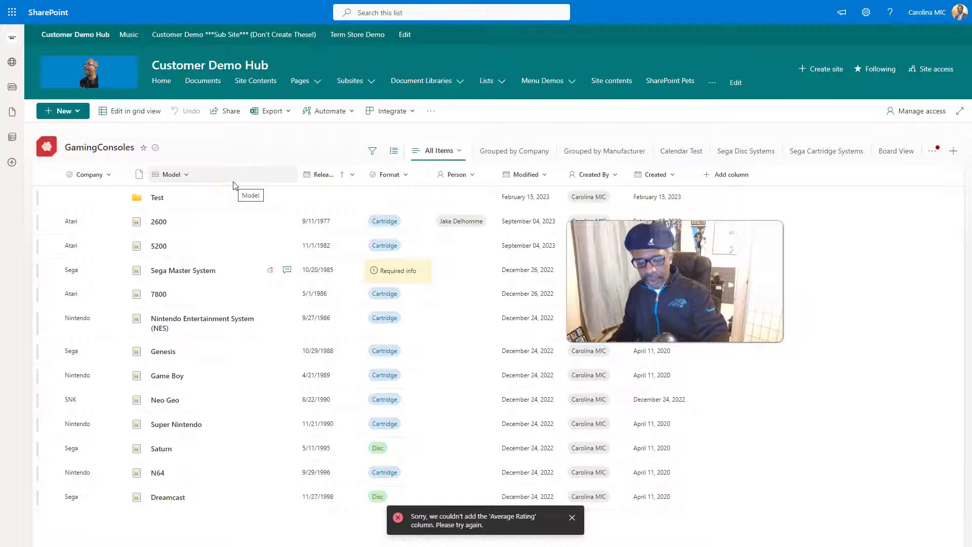
key(F5)
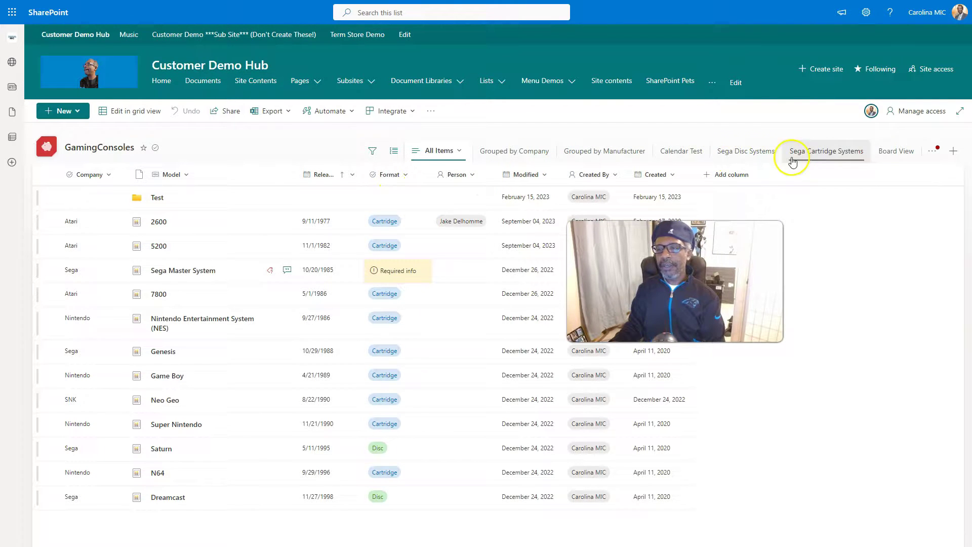
Try Create column from list settings, then reopen GamingConsoles full-screen in Microsoft Lists.
click(866, 12)
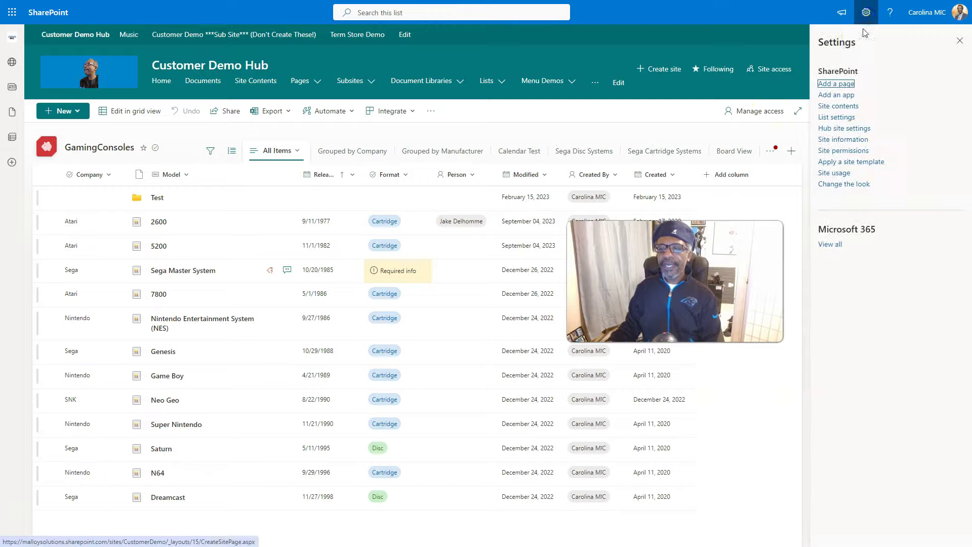
click(831, 118)
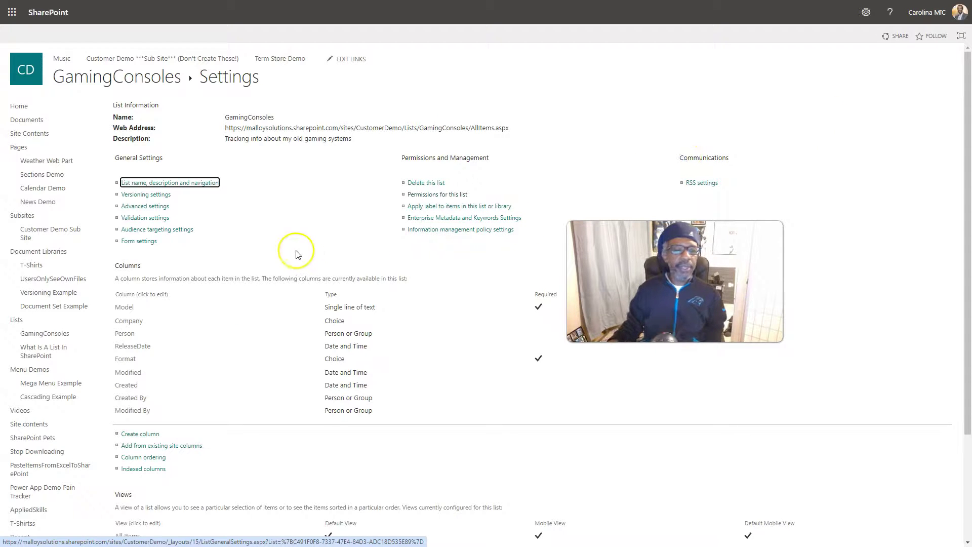
click(140, 434)
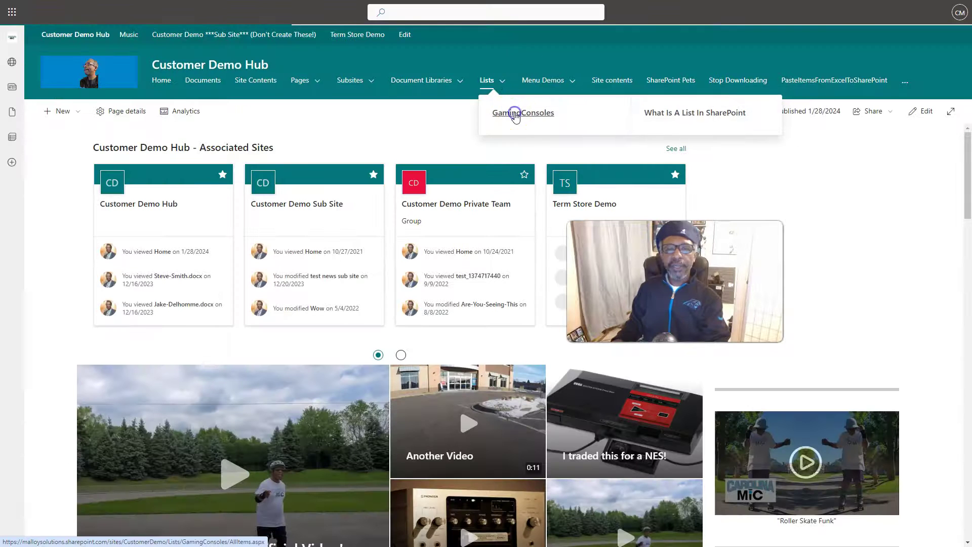
click(516, 115)
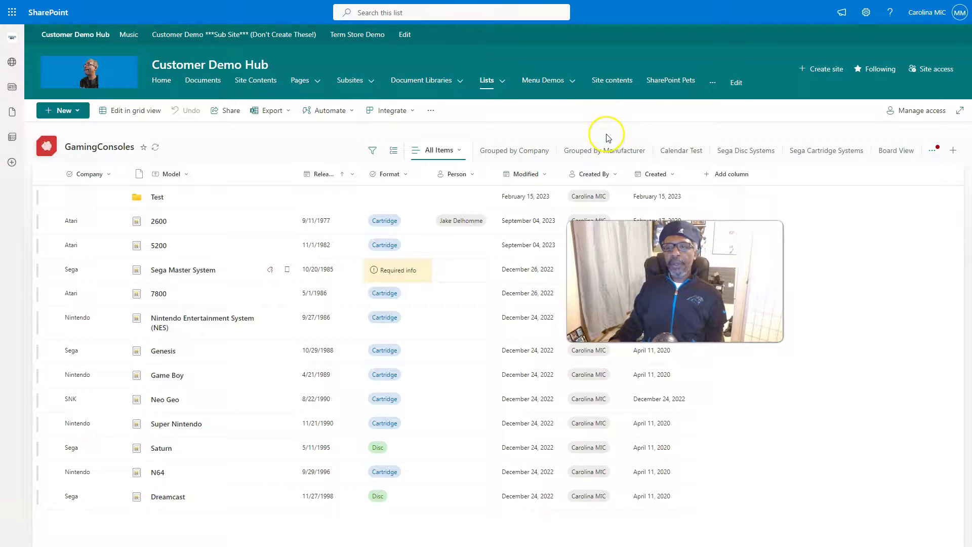
click(961, 110)
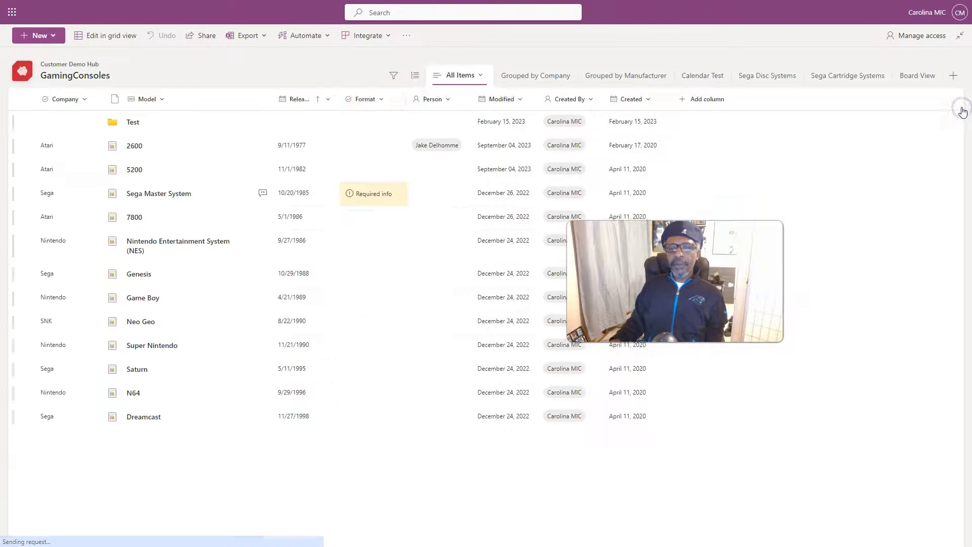
Add an Average Rating column after Release in the full-page Lists view; it fails again.
click(339, 111)
scroll(542, 238, down, 3)
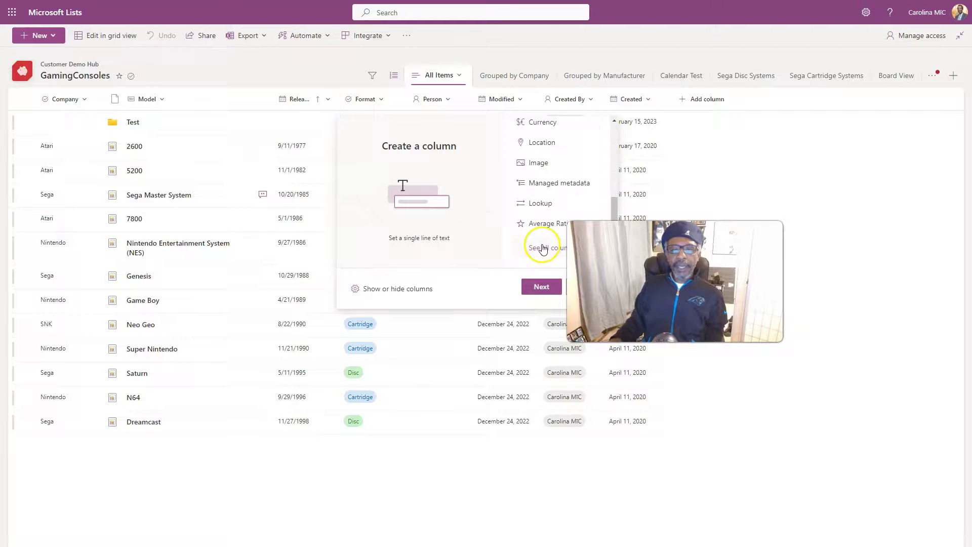
click(540, 224)
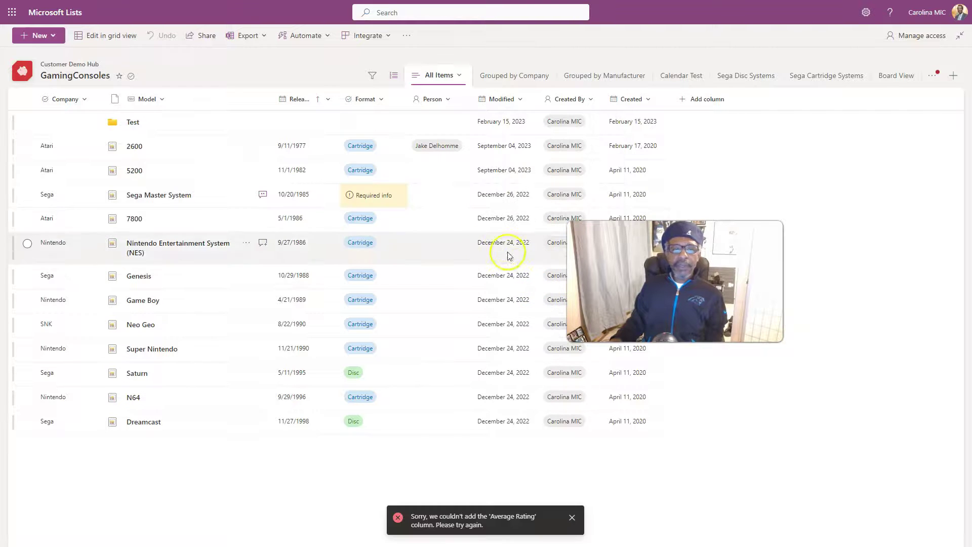